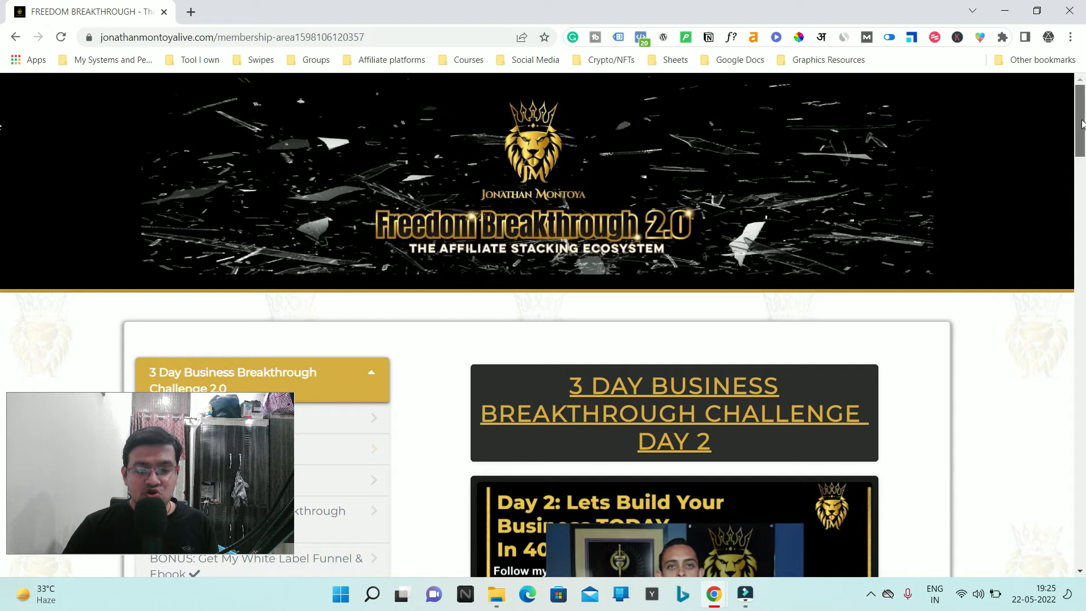
# Review the Day 2 challenge lesson, including its video, workbook download, ClickFunnels and Systeme.io funnel options, and bonuses.
pyautogui.moveTo(1082, 124); pyautogui.dragTo(1085, 135)
pyautogui.scroll(-10, 1084, 135)
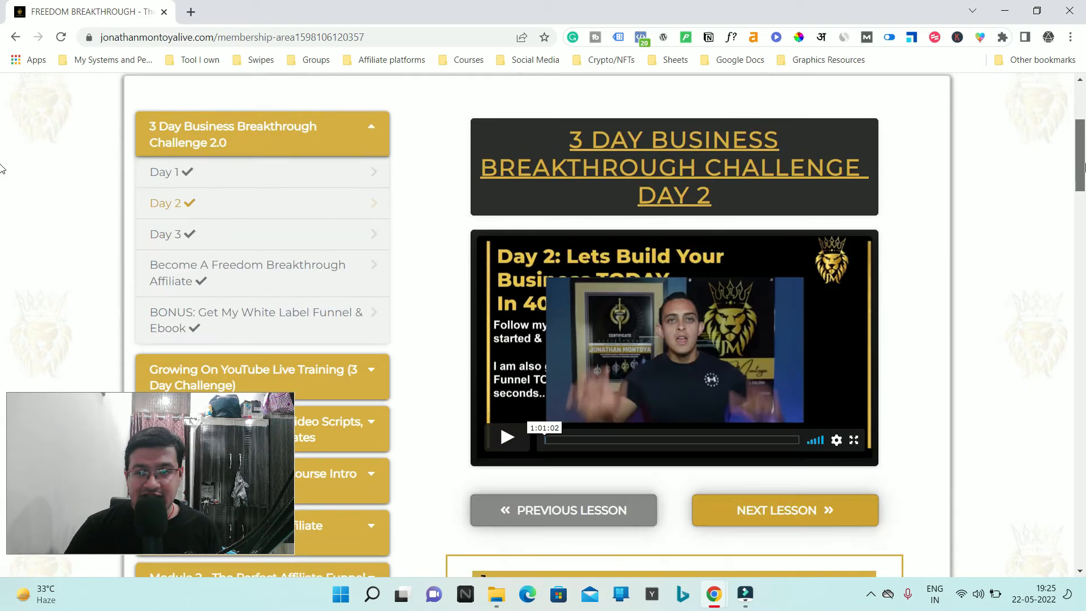
pyautogui.scroll(9, 1084, 135)
pyautogui.scroll(2, 1084, 134)
pyautogui.scroll(-2, 1085, 135)
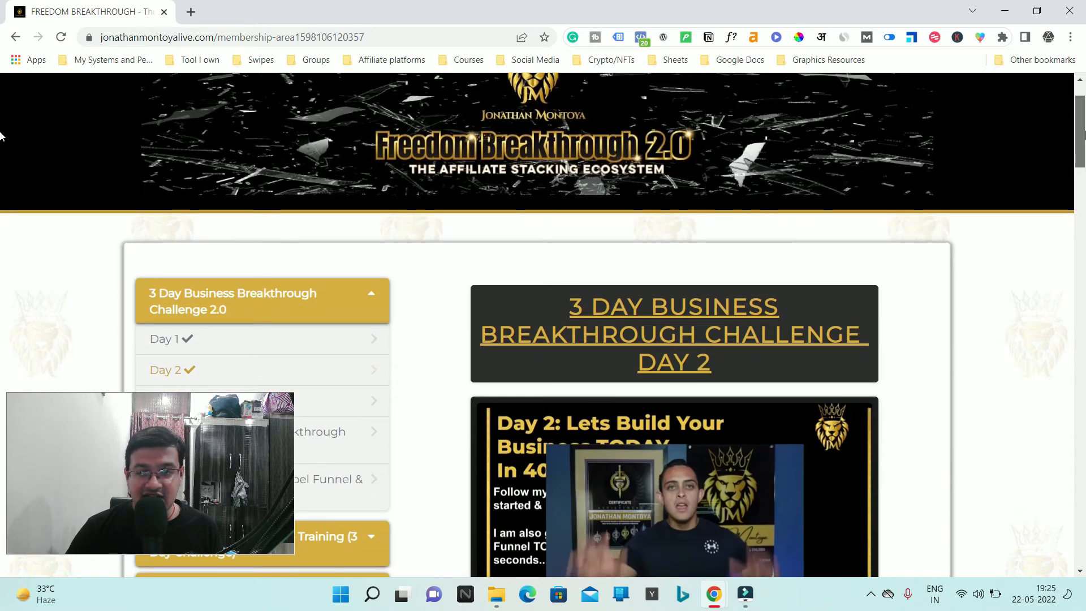
pyautogui.moveTo(1085, 143); pyautogui.dragTo(1083, 94)
pyautogui.scroll(-4, 286, 176)
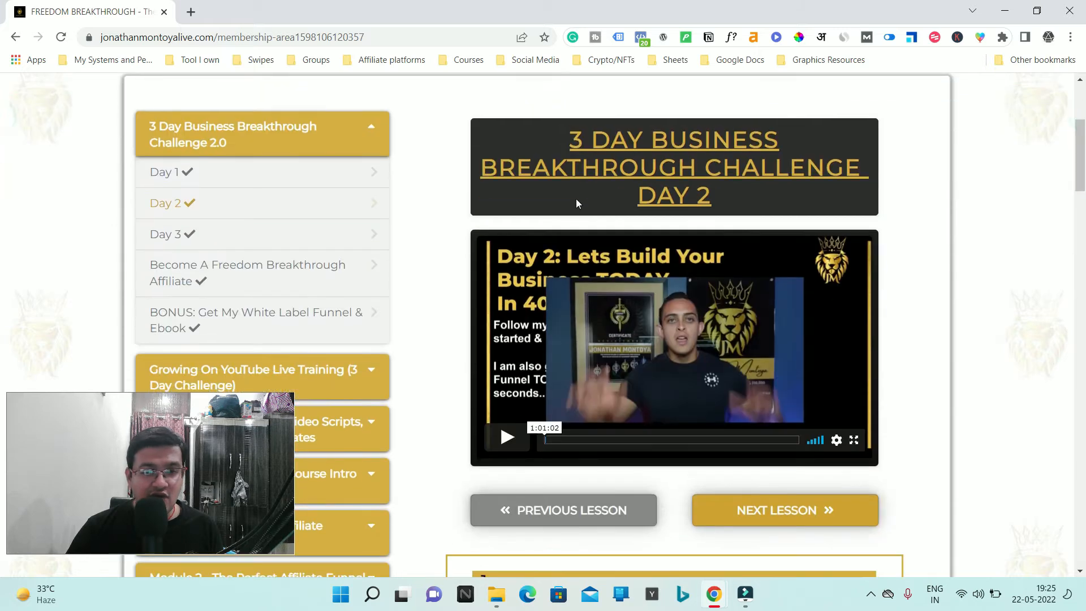
pyautogui.click(188, 205)
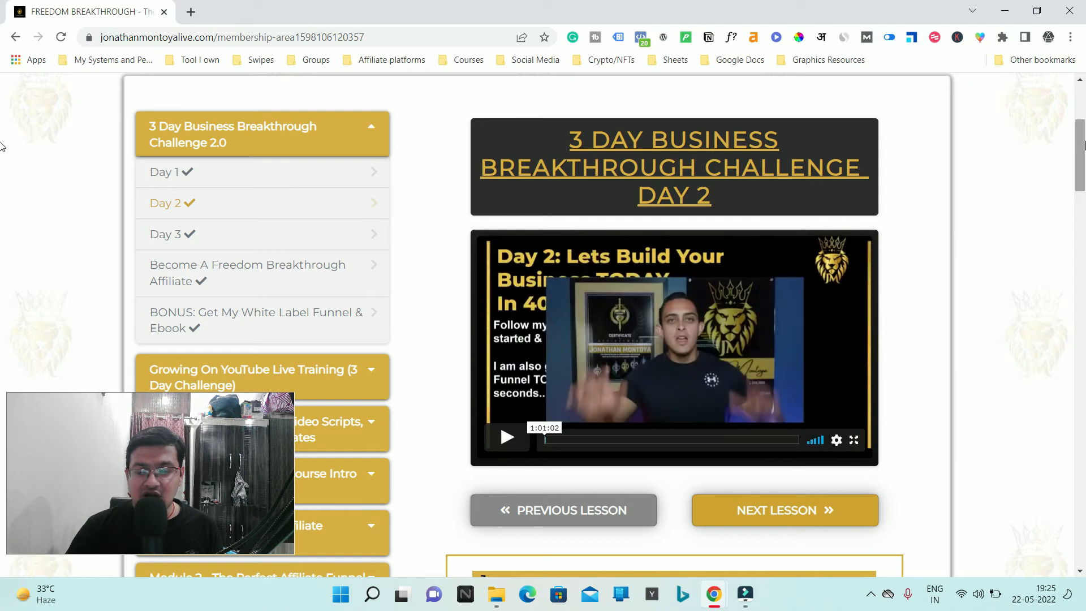
pyautogui.scroll(-3, 3, 177)
pyautogui.scroll(-9, 3, 177)
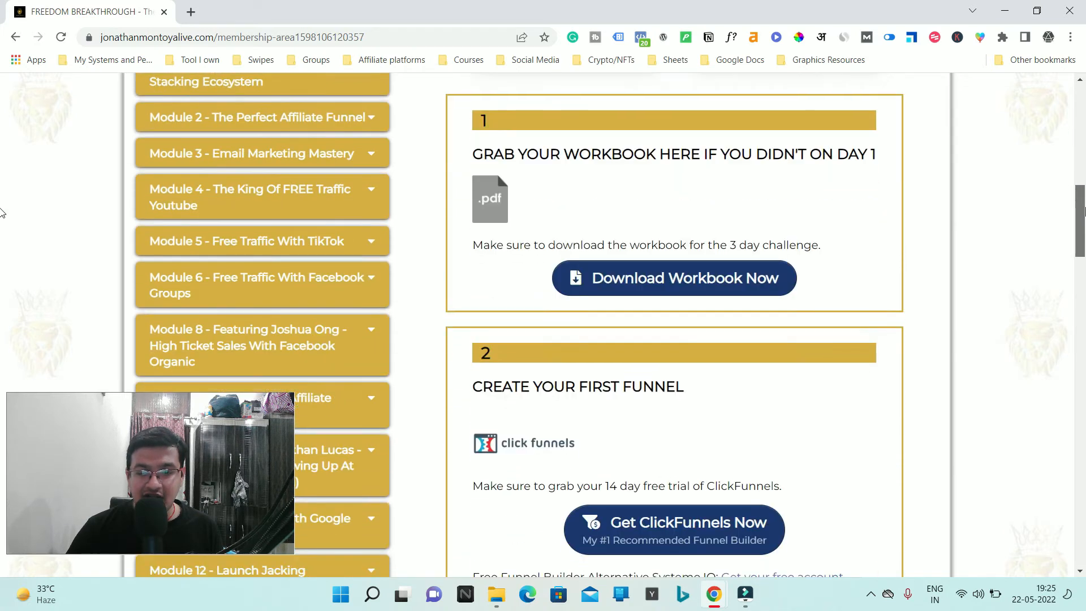
pyautogui.scroll(-1, 2, 248)
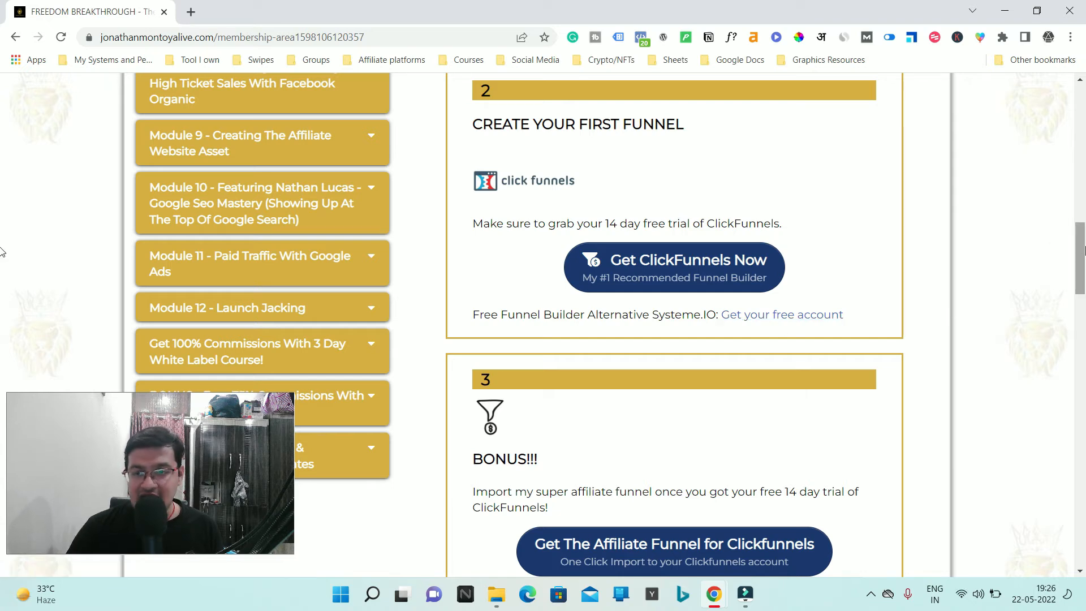
pyautogui.scroll(-5, 1077, 266)
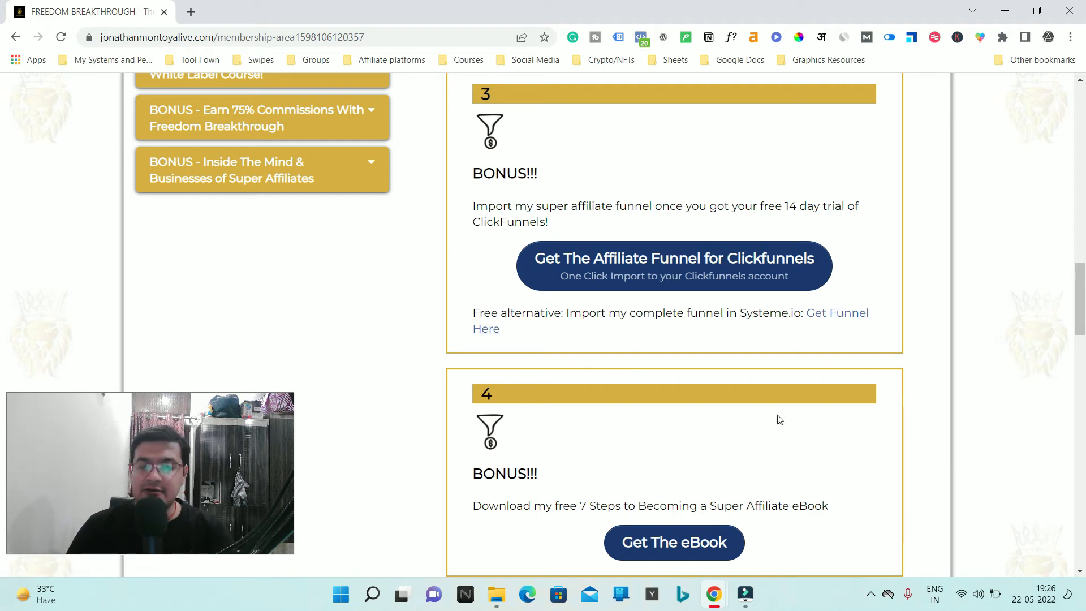
# Open the systeme.io dashboard in a new tab, signing in with the saved account e-mail and password.
pyautogui.click(191, 12)
pyautogui.click(191, 43)
pyautogui.write('sys')
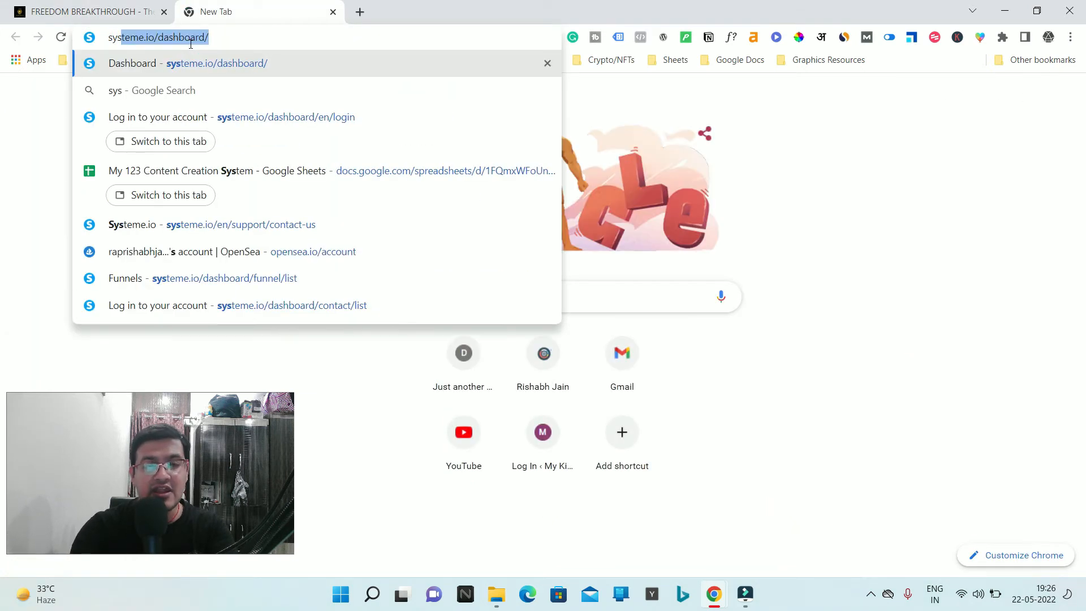
pyautogui.click(398, 63)
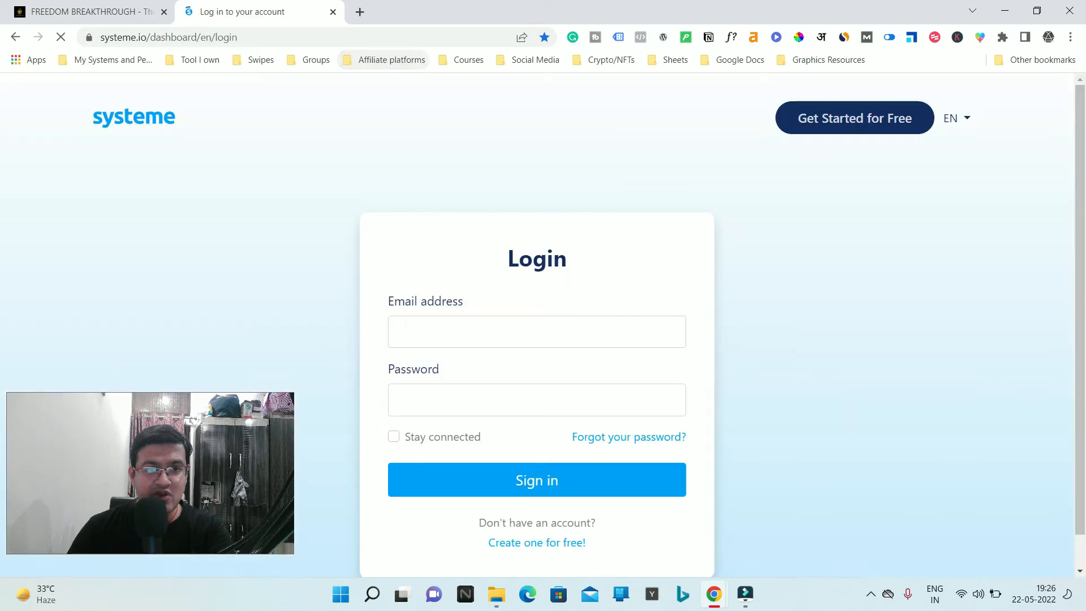
pyautogui.click(418, 325)
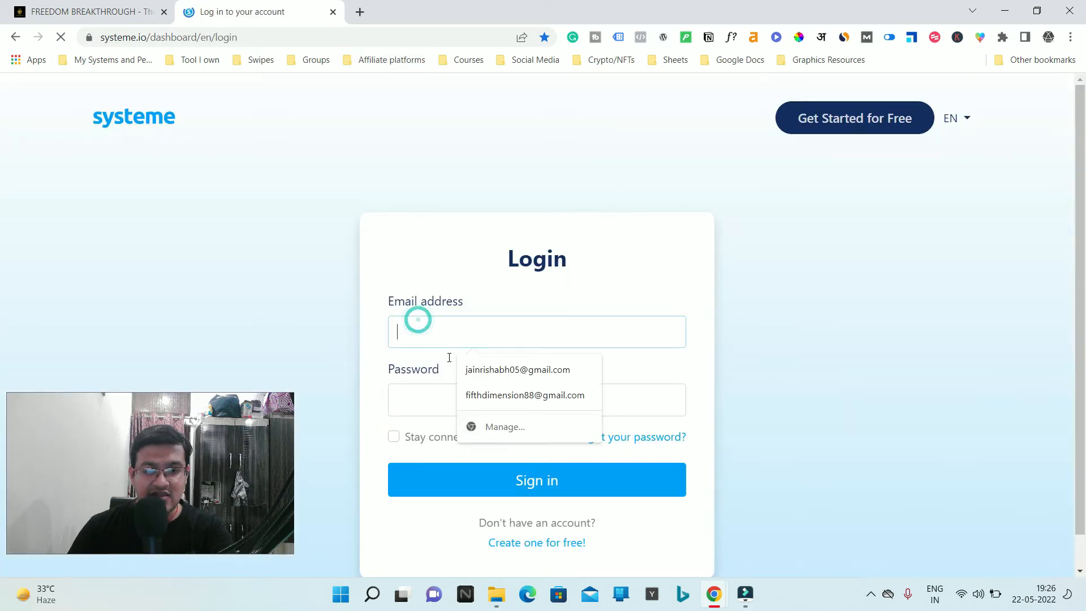
pyautogui.click(437, 343)
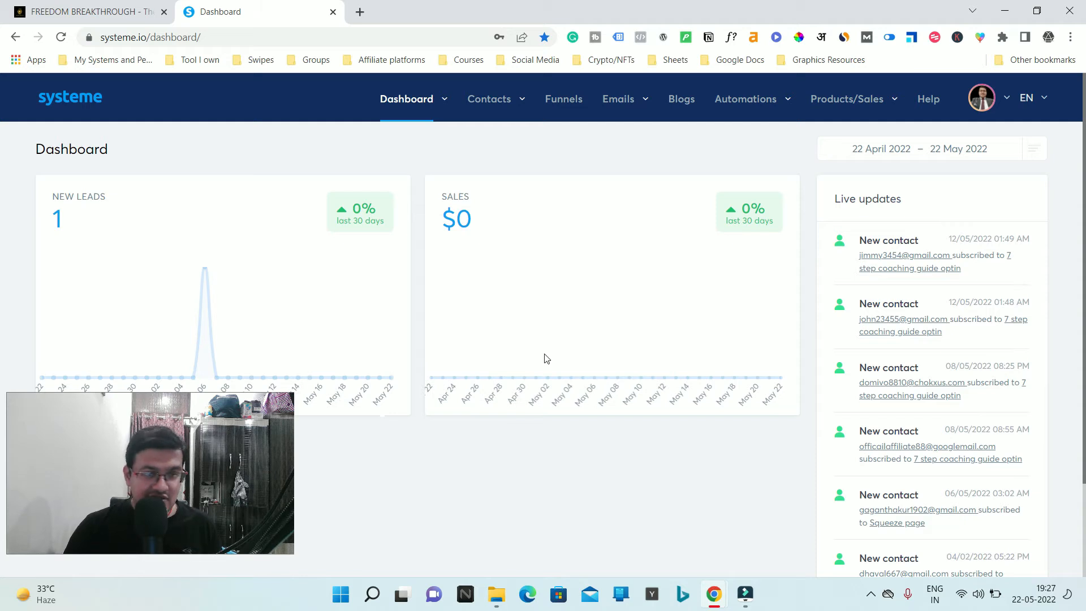
# Open the White Label Ebook Funnel from the funnels list and preview its 7 Steps squeeze page.
pyautogui.click(558, 108)
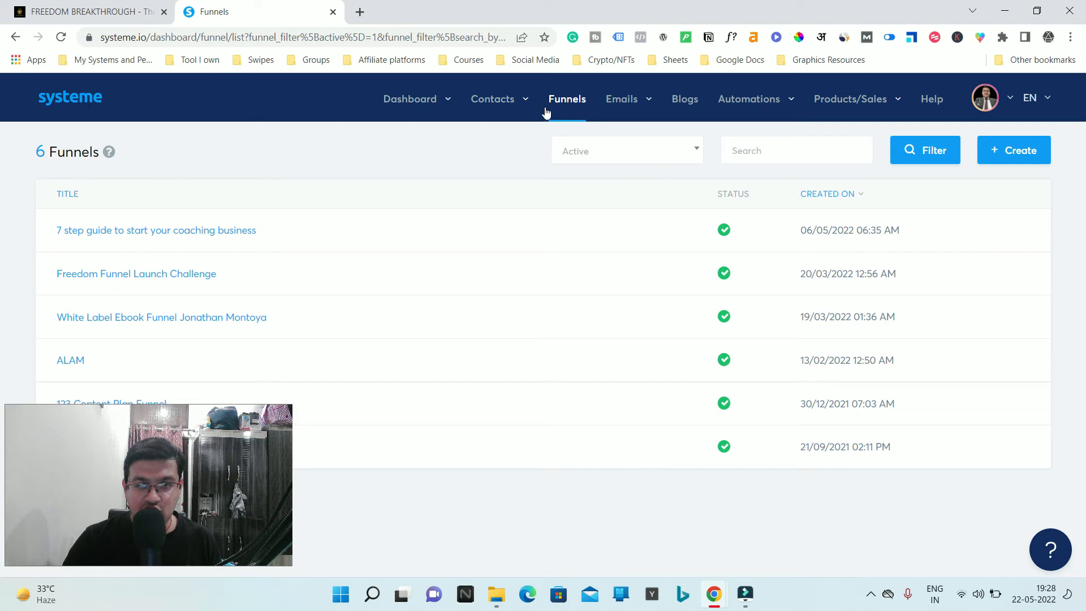
pyautogui.click(158, 324)
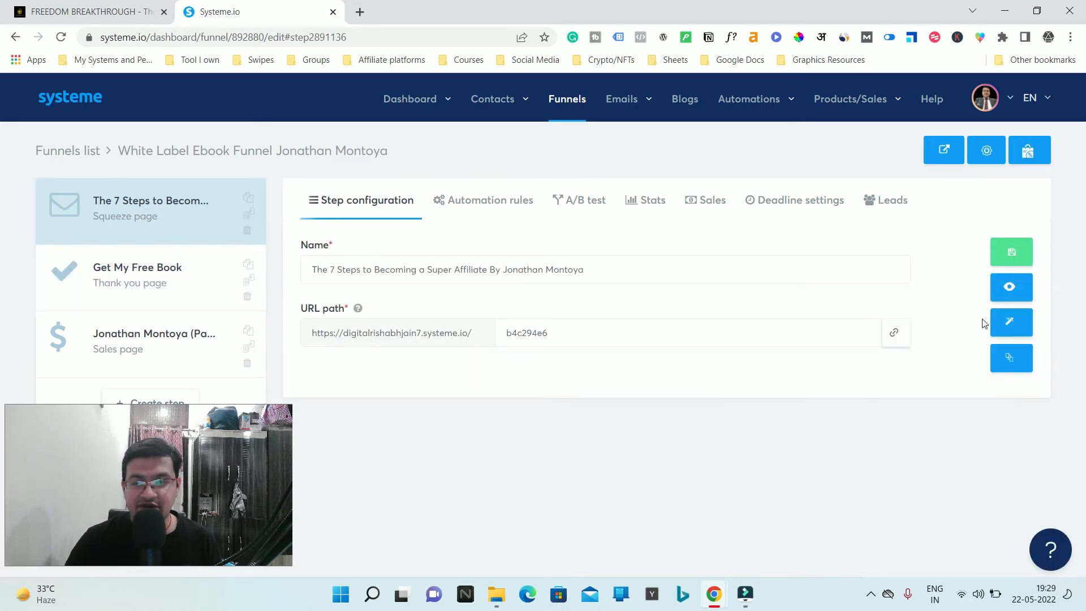
pyautogui.click(1010, 286)
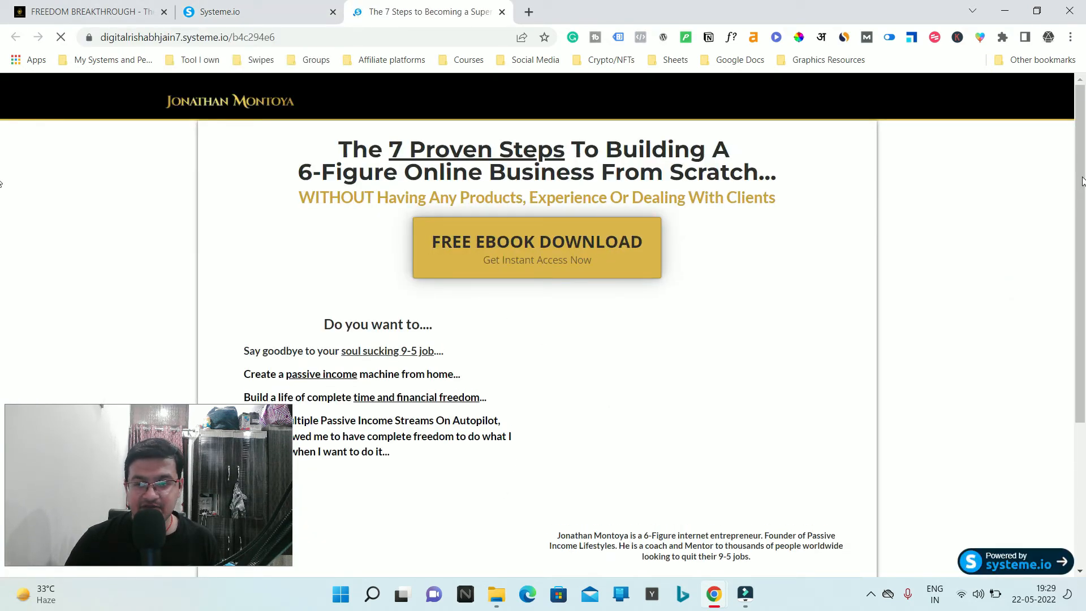
pyautogui.moveTo(1080, 176); pyautogui.dragTo(1085, 140)
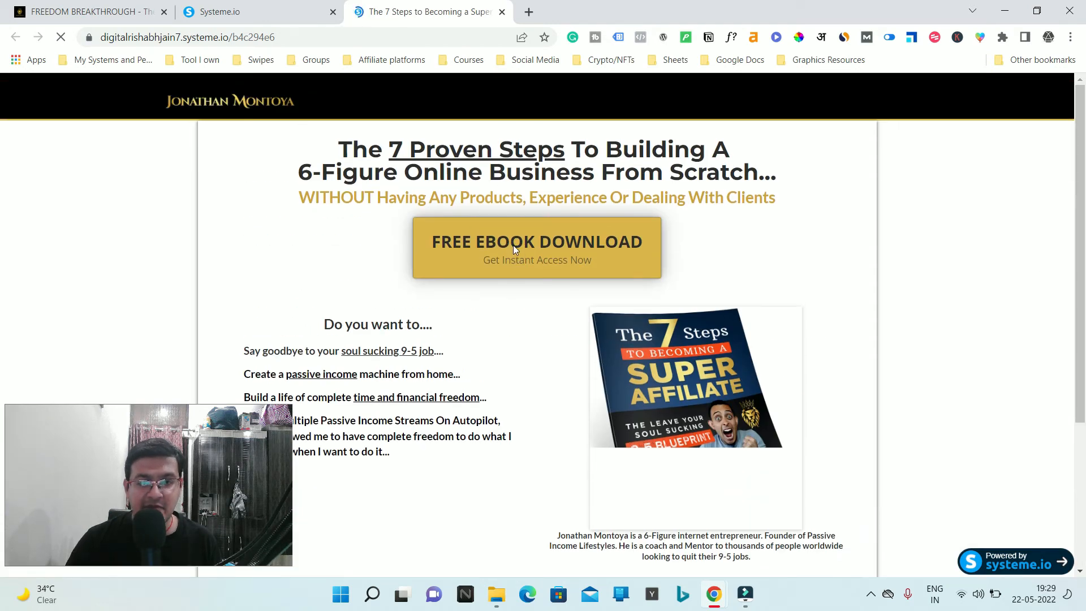
pyautogui.click(302, 8)
pyautogui.click(400, 4)
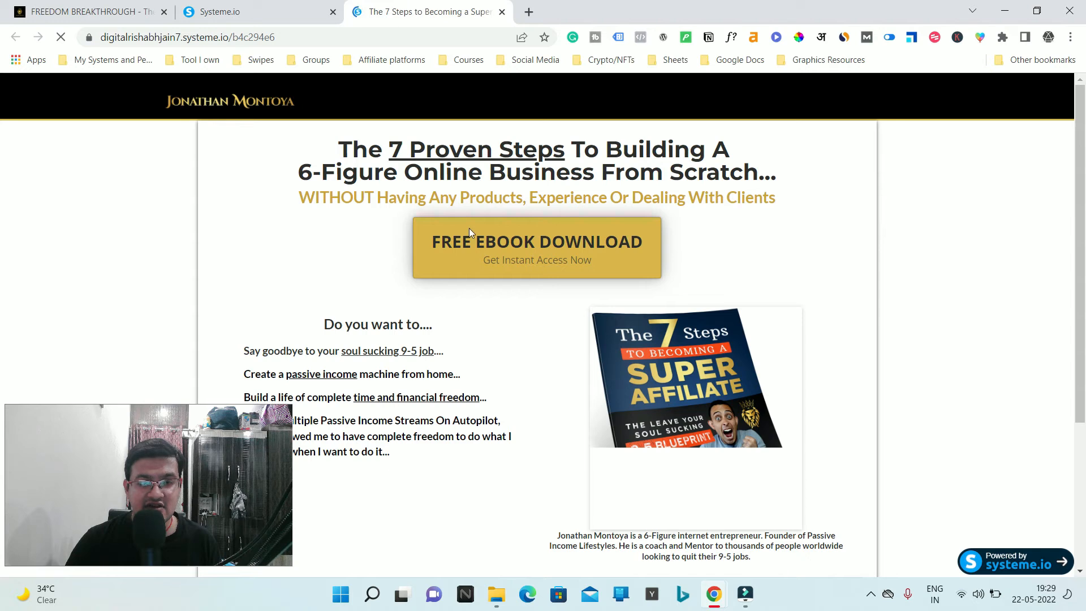
# Preview the funnel's Get My Free Book thank-you page and its Legendary Business Challenge sales page in separate tabs.
pyautogui.click(272, 10)
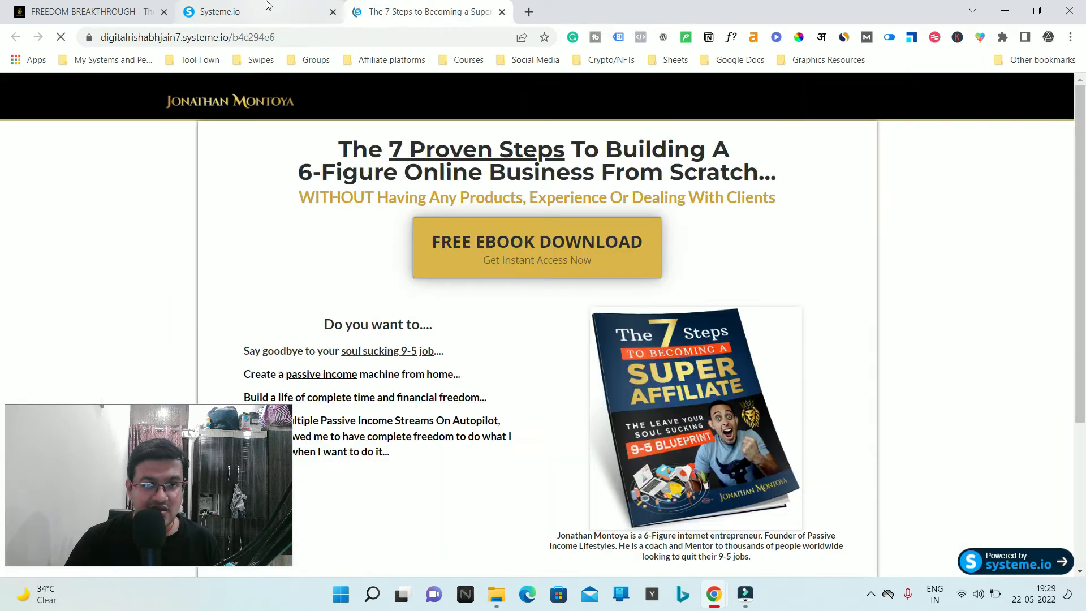
pyautogui.click(160, 279)
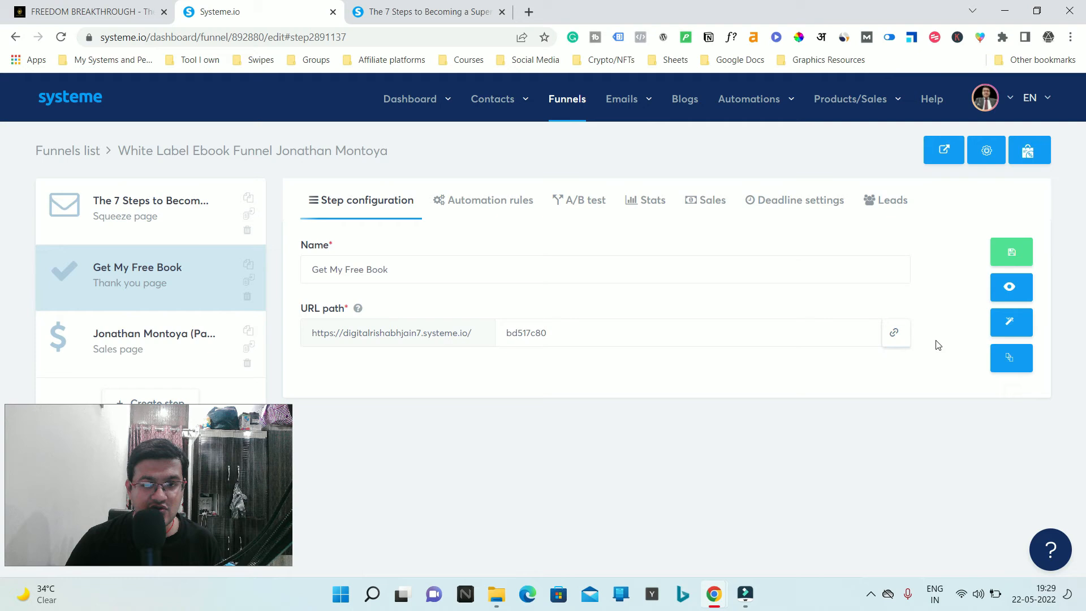
pyautogui.click(1010, 287)
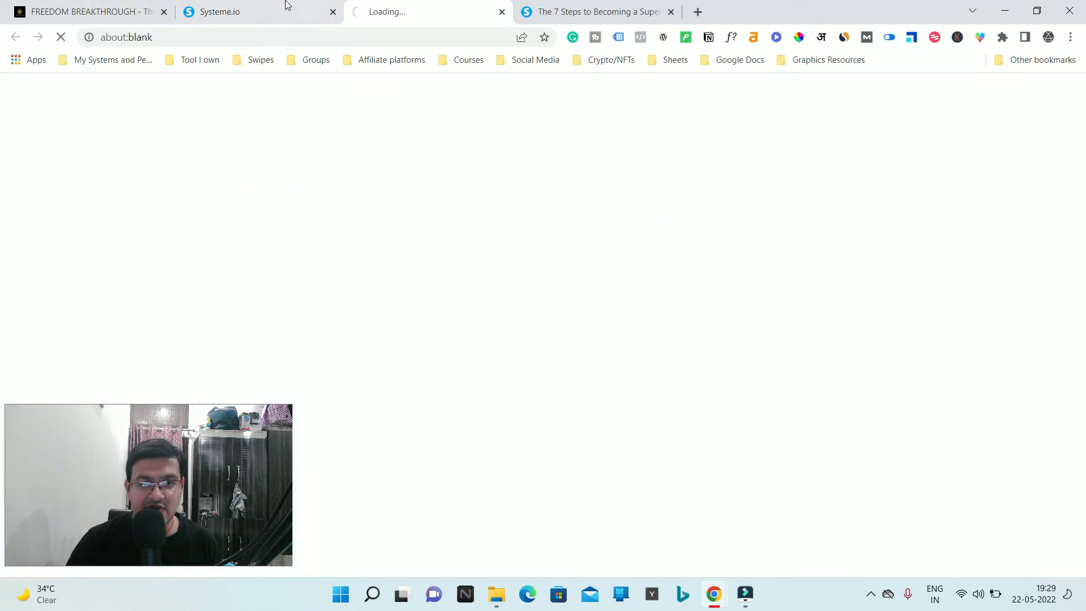
pyautogui.click(286, 5)
pyautogui.click(127, 341)
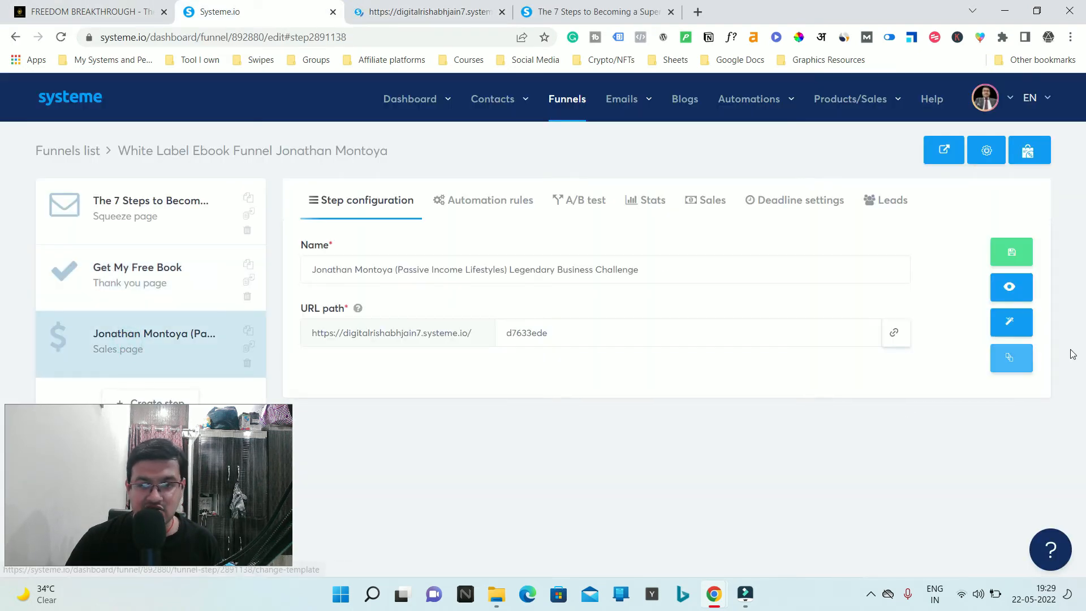
pyautogui.click(1007, 289)
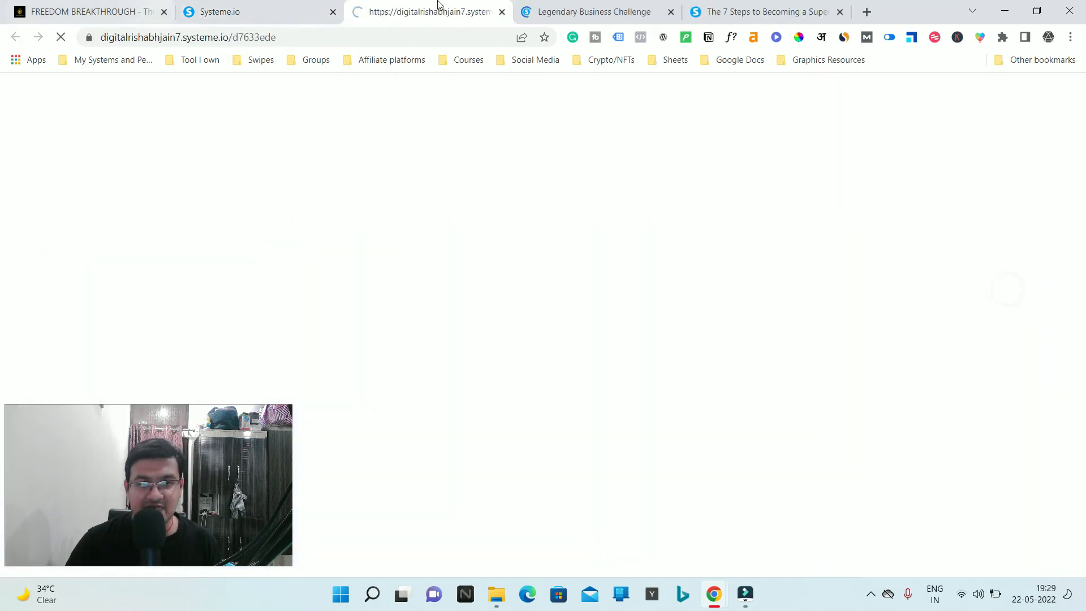
# Bring up the e-book opt-in form on the squeeze page and glance at the other two previewed funnel pages.
pyautogui.click(739, 5)
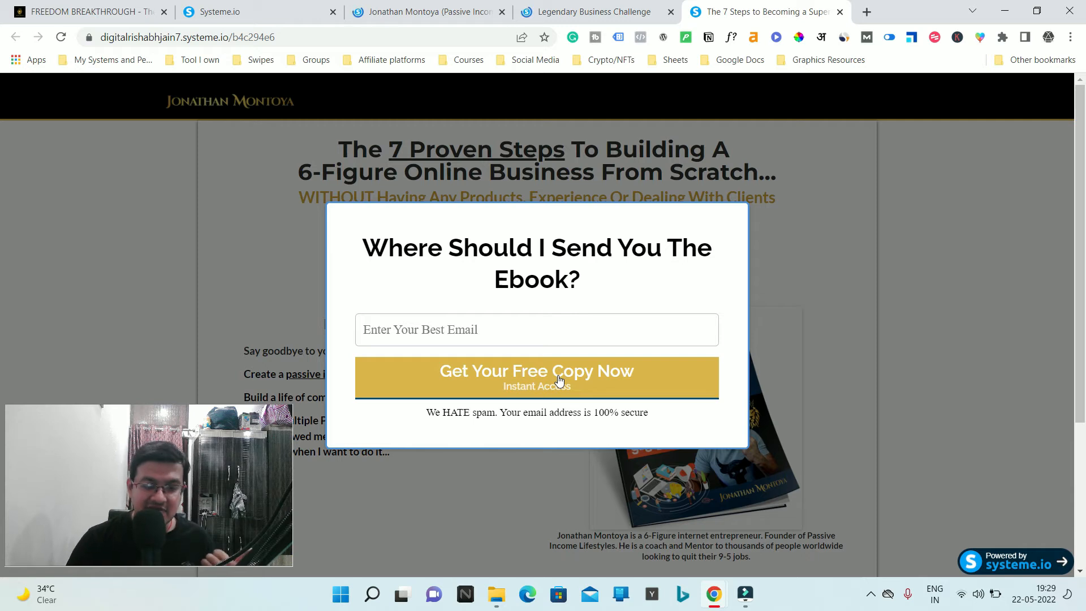
pyautogui.click(634, 3)
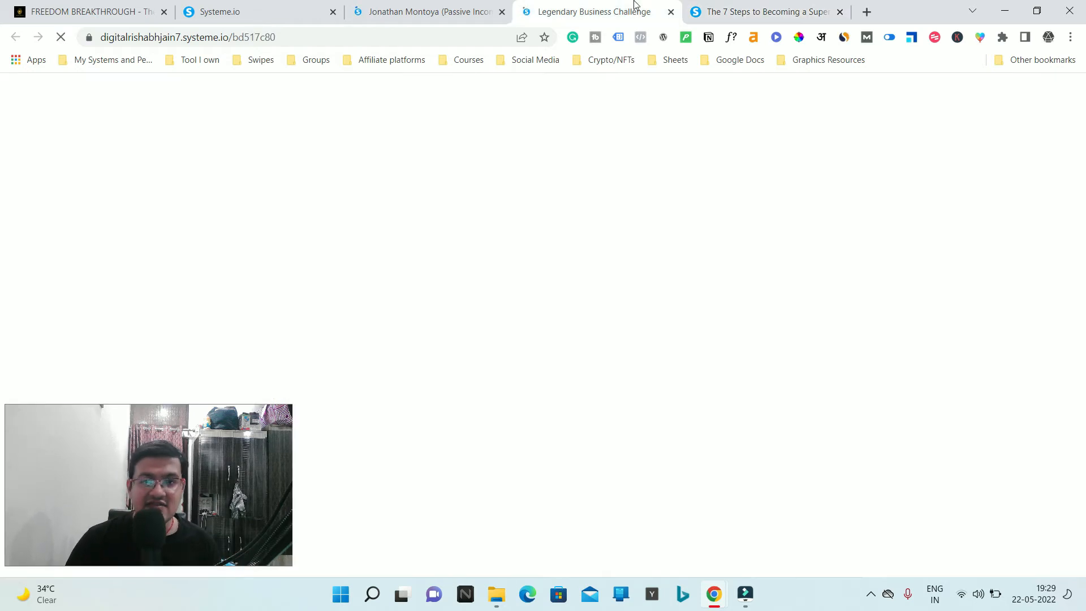
pyautogui.click(464, 3)
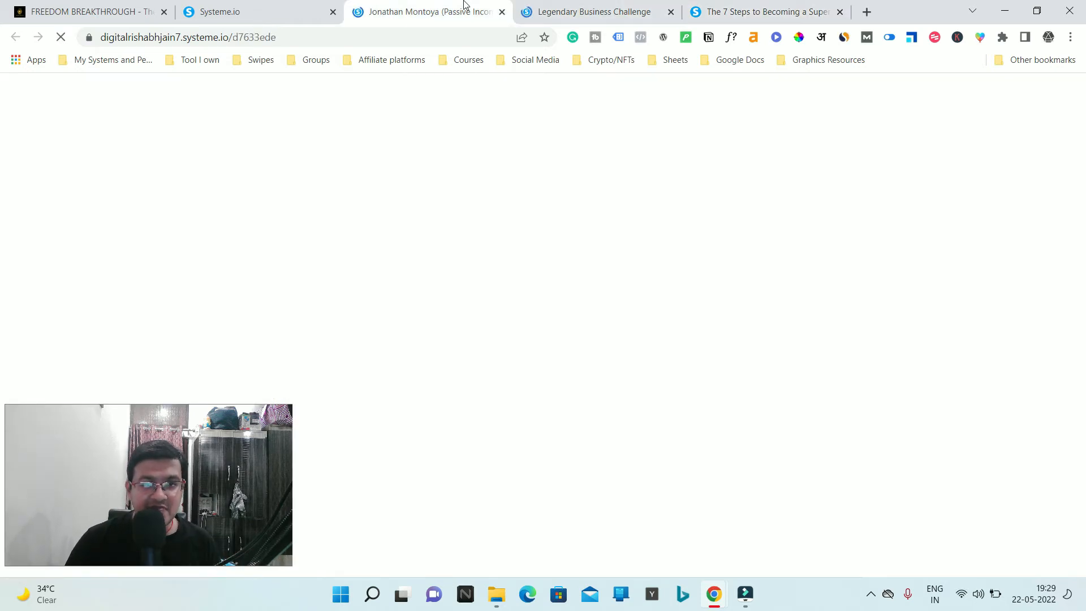
# Examine the thank-you page, including its e-book delivery message, challenge pitch and call-to-action button.
pyautogui.click(597, 2)
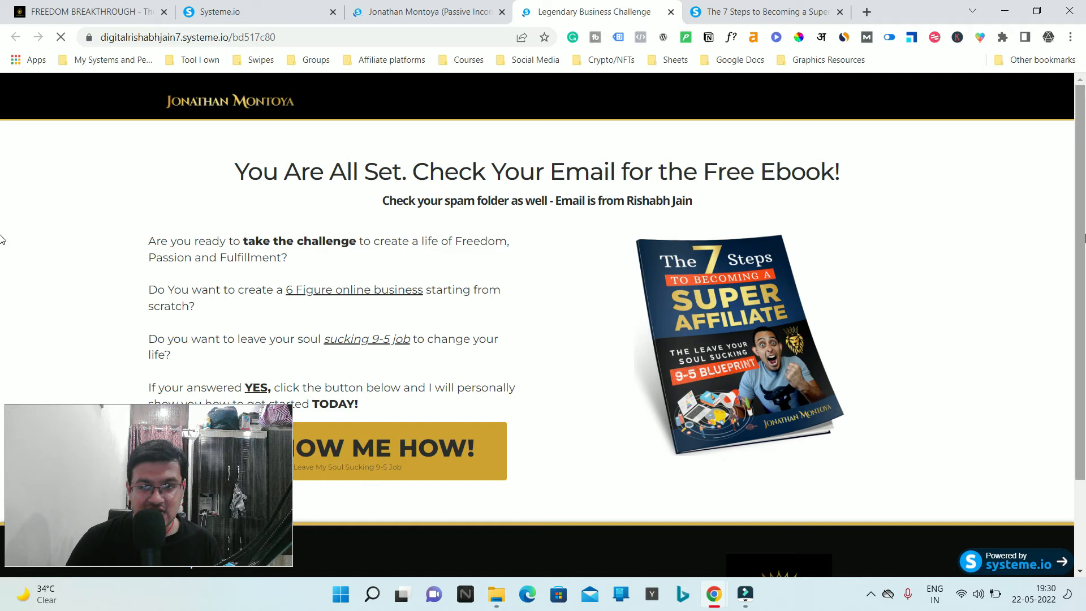
pyautogui.moveTo(1083, 206)
pyautogui.mouseDown()
pyautogui.moveTo(1083, 373)
pyautogui.moveTo(1082, 207)
pyautogui.moveTo(1083, 287)
pyautogui.moveTo(1083, 222)
pyautogui.mouseUp()
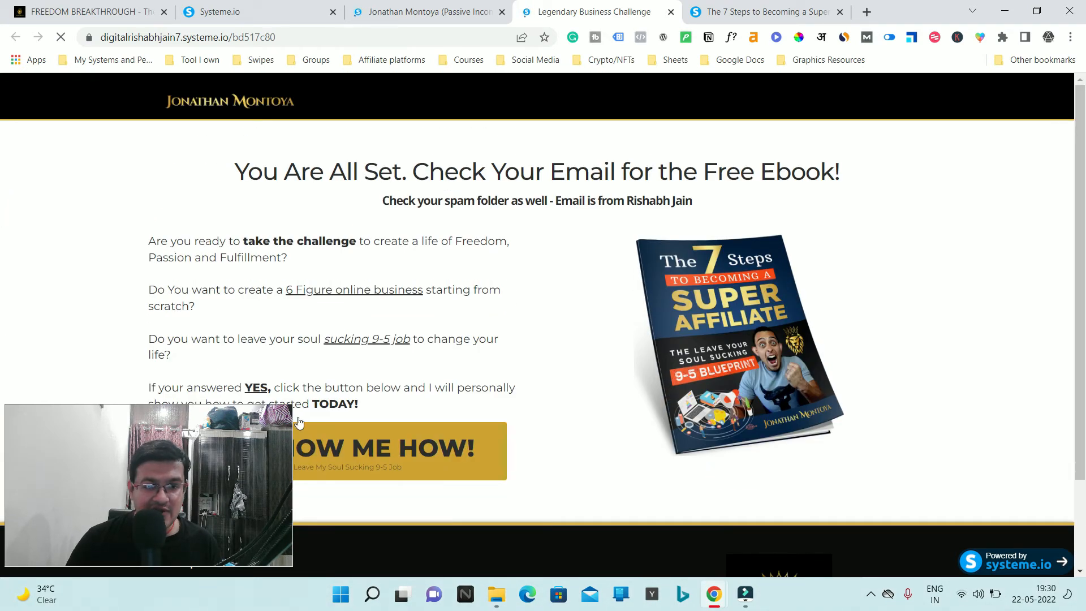
pyautogui.moveTo(689, 355)
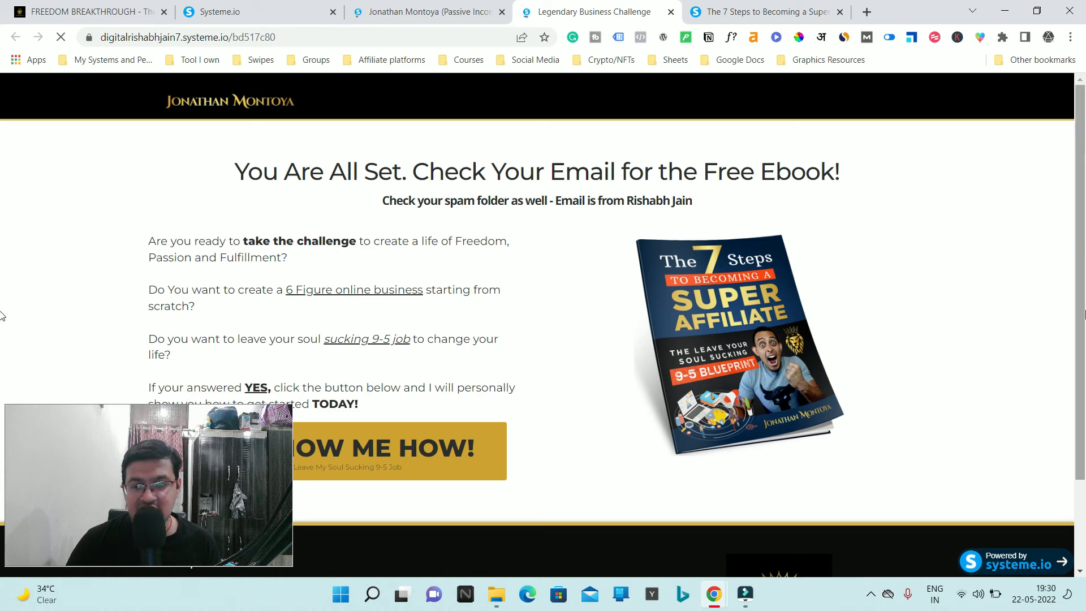
pyautogui.scroll(-2, 1081, 305)
pyautogui.moveTo(1082, 304); pyautogui.dragTo(1082, 204)
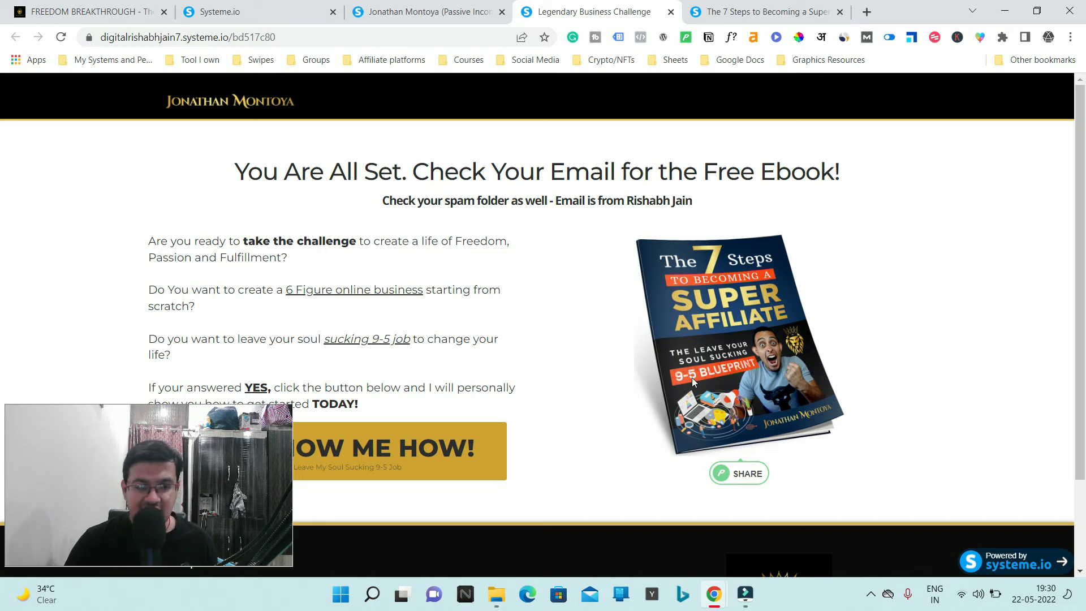
pyautogui.scroll(-1, 2, 284)
pyautogui.scroll(1, 1080, 142)
pyautogui.scroll(-1, 1079, 141)
pyautogui.scroll(1, 1079, 142)
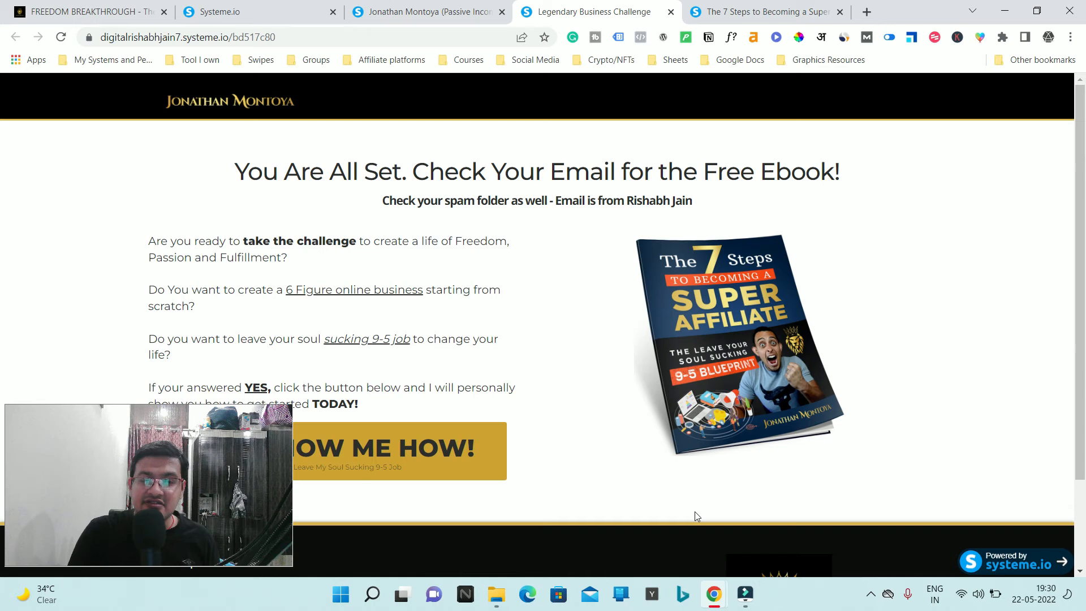
# Examine the sales page, including its video and the 3-Day Challenge heading with its list of benefits.
pyautogui.click(421, 8)
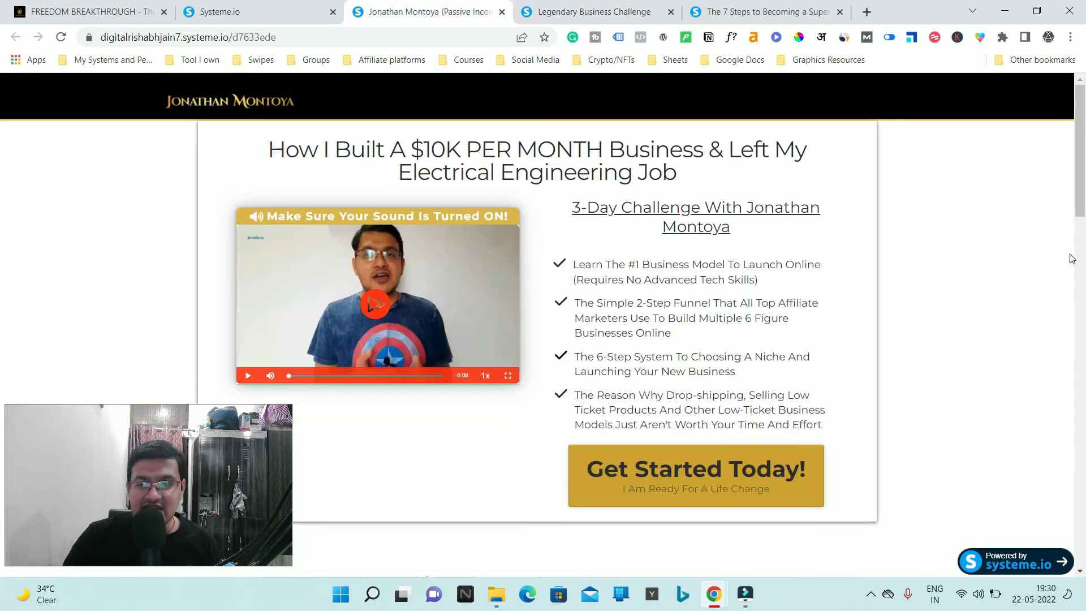
pyautogui.moveTo(1080, 150)
pyautogui.mouseDown()
pyautogui.moveTo(1080, 260)
pyautogui.moveTo(1083, 131)
pyautogui.mouseUp()
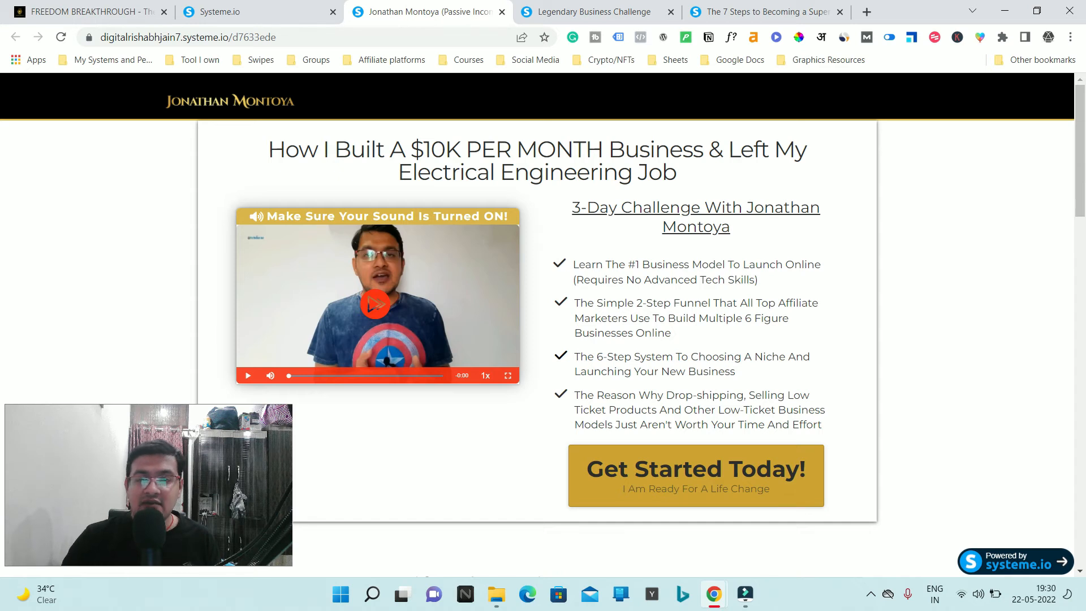
pyautogui.moveTo(580, 198); pyautogui.dragTo(840, 228)
pyautogui.click(692, 280)
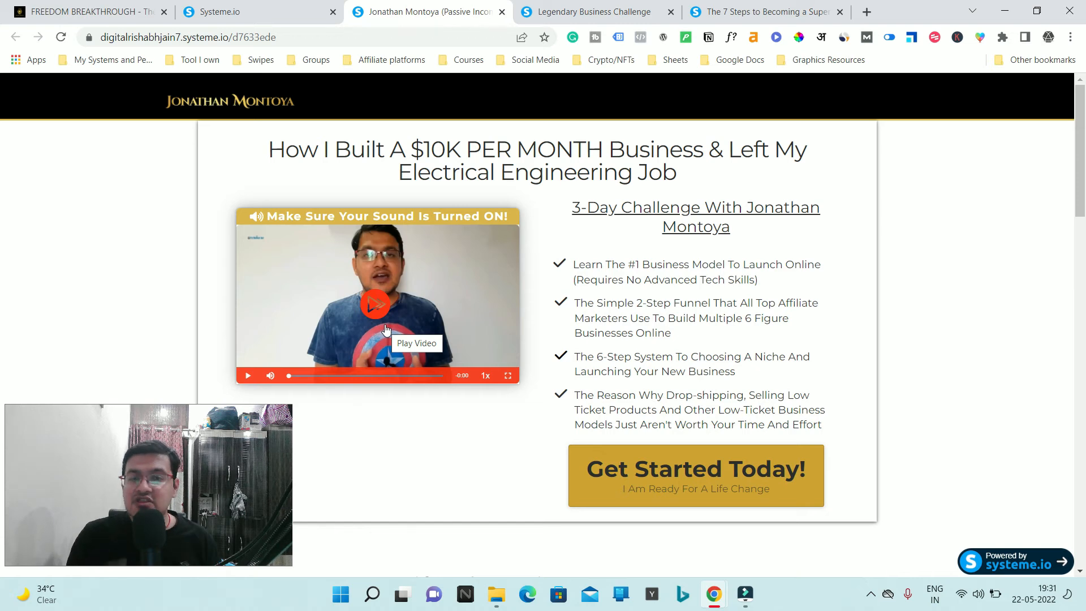
# Reload the squeeze page and revisit the thank-you page and sales page in funnel order.
pyautogui.click(766, 11)
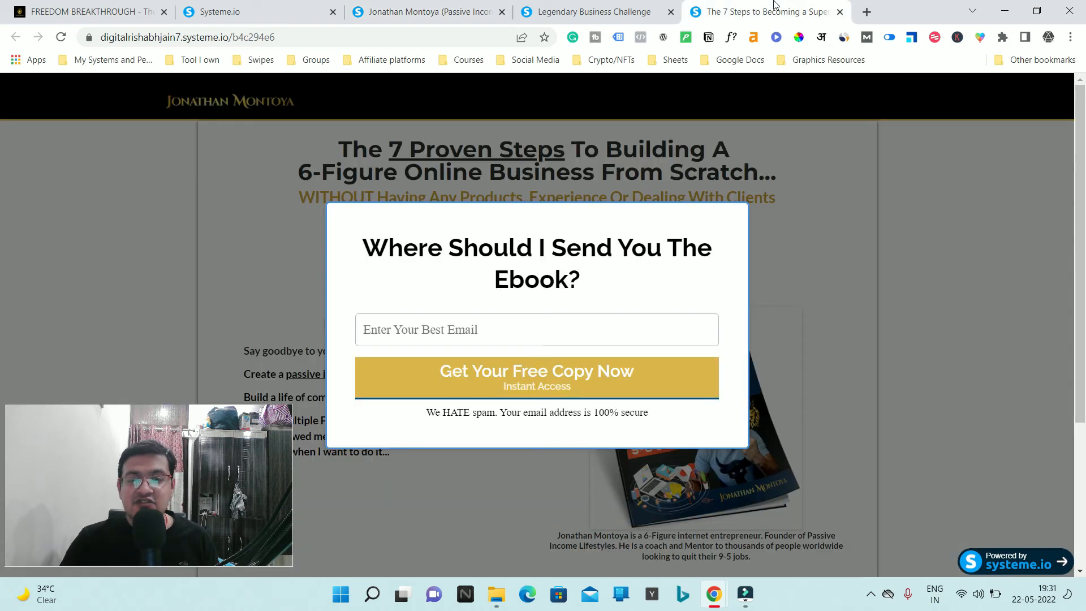
pyautogui.click(59, 38)
pyautogui.click(634, 11)
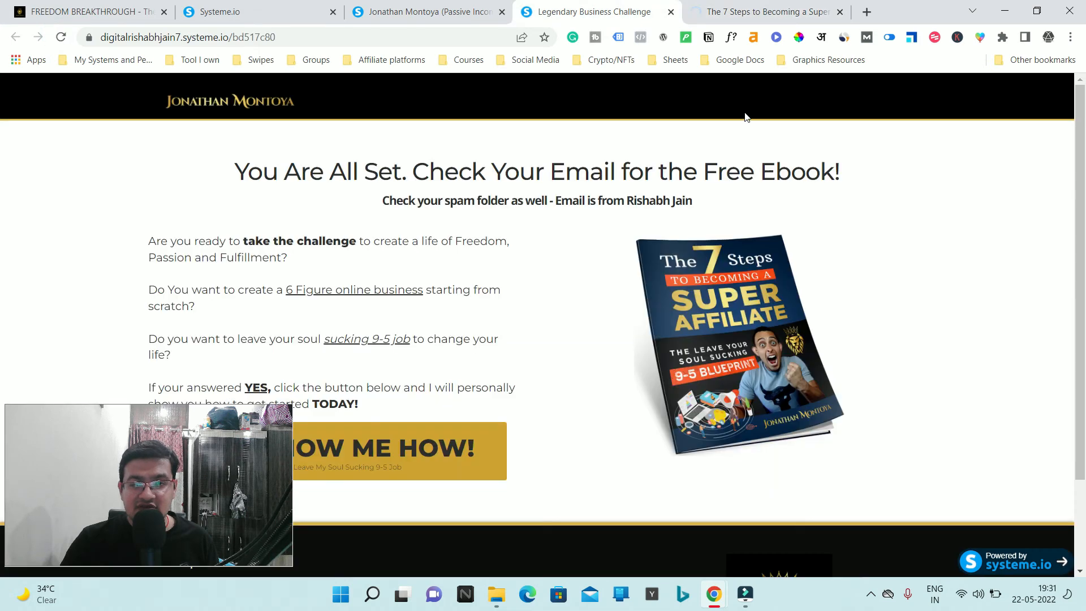
pyautogui.click(396, 11)
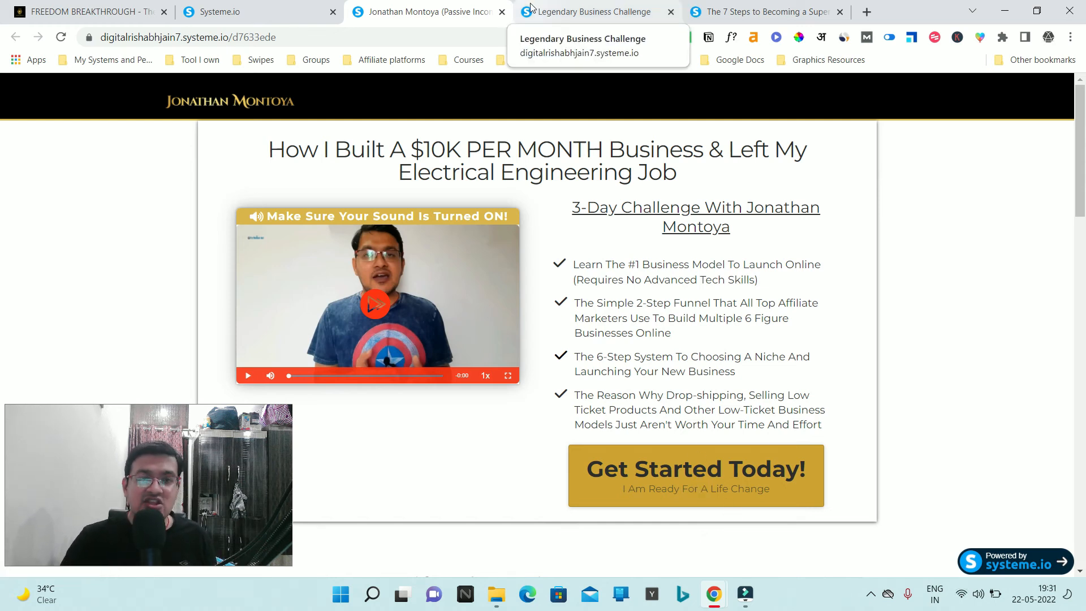
# Return to the Freedom Breakthrough course page and examine the lesson list of the 3 Day Business Breakthrough Challenge 2.0.
pyautogui.click(112, 6)
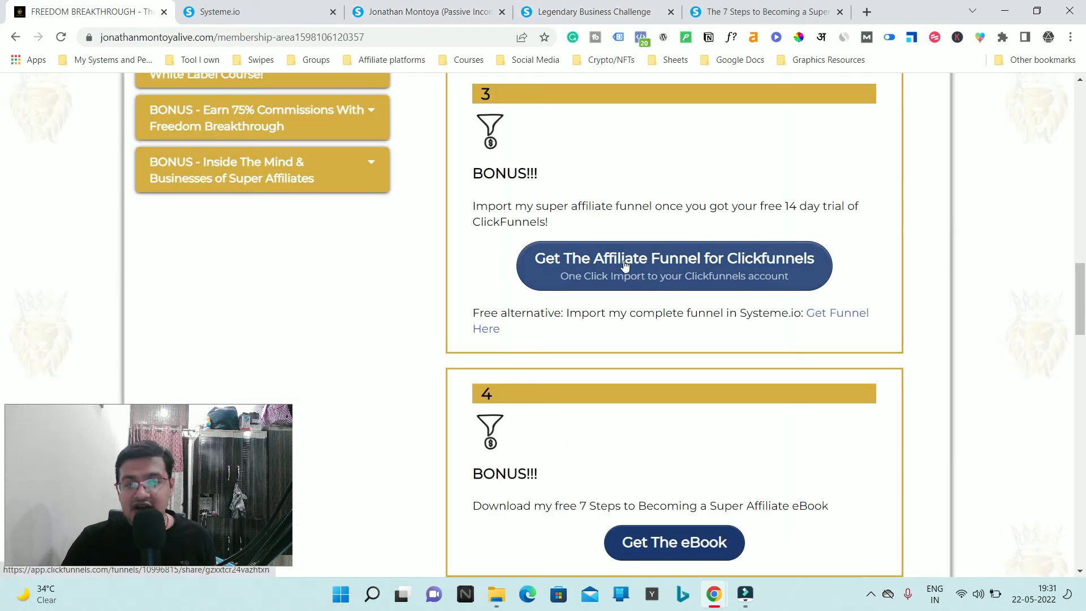
pyautogui.scroll(20, 909, 375)
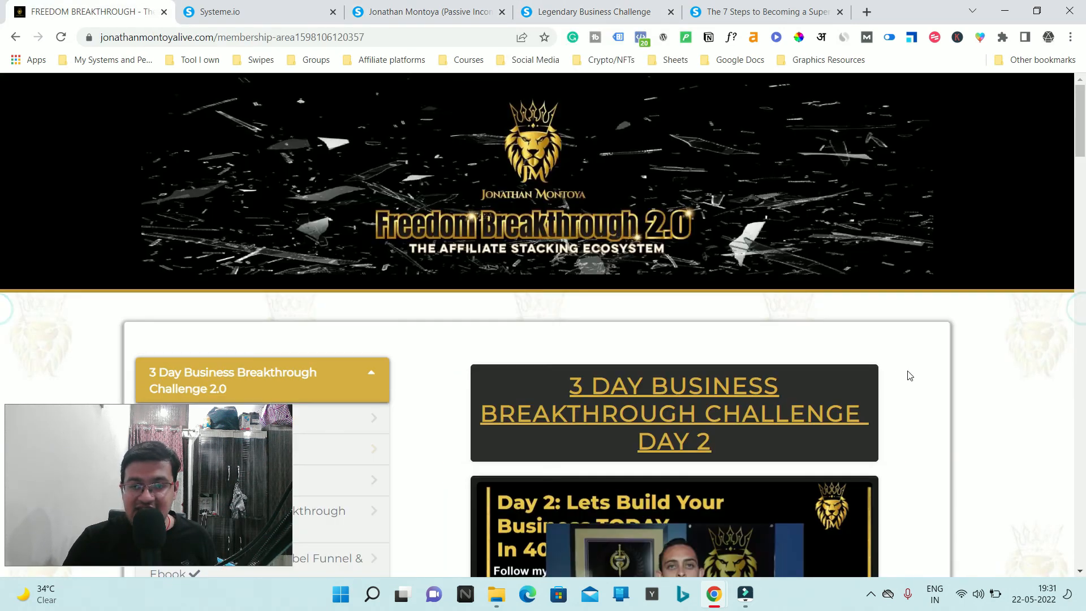
pyautogui.moveTo(1081, 122); pyautogui.dragTo(1081, 150)
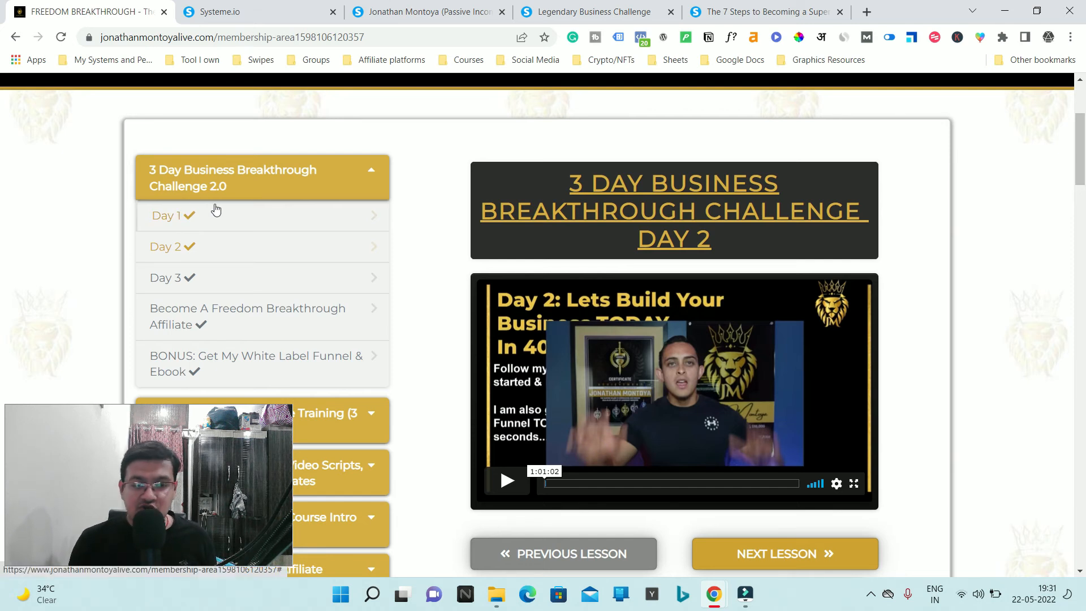
# Revisit the squeeze page and sales page, and examine the funnel-builder resources below the course's Day 2 lesson video.
pyautogui.click(747, 11)
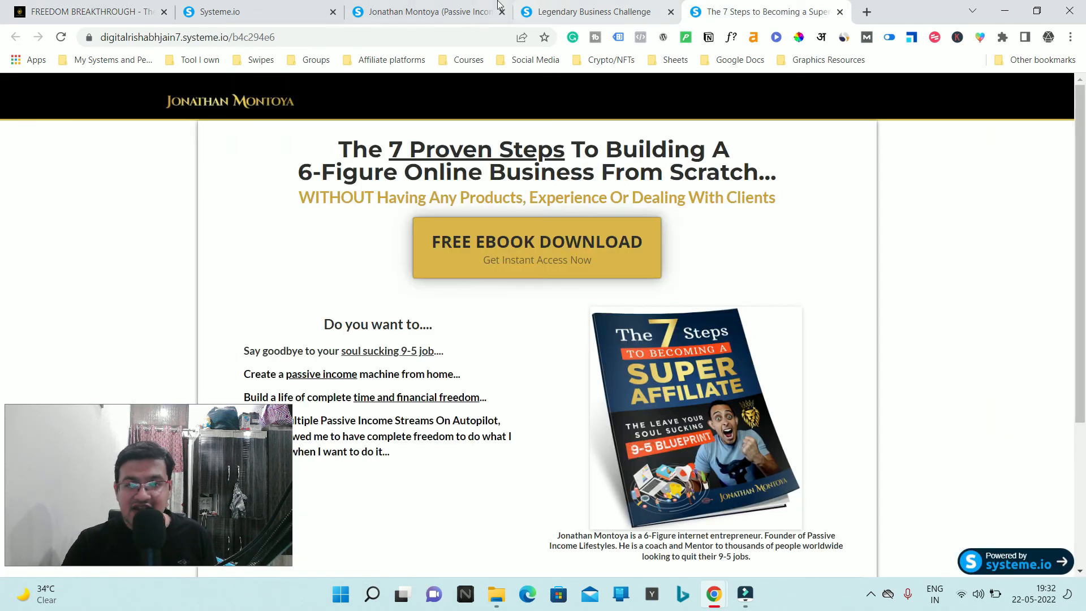
pyautogui.click(497, 7)
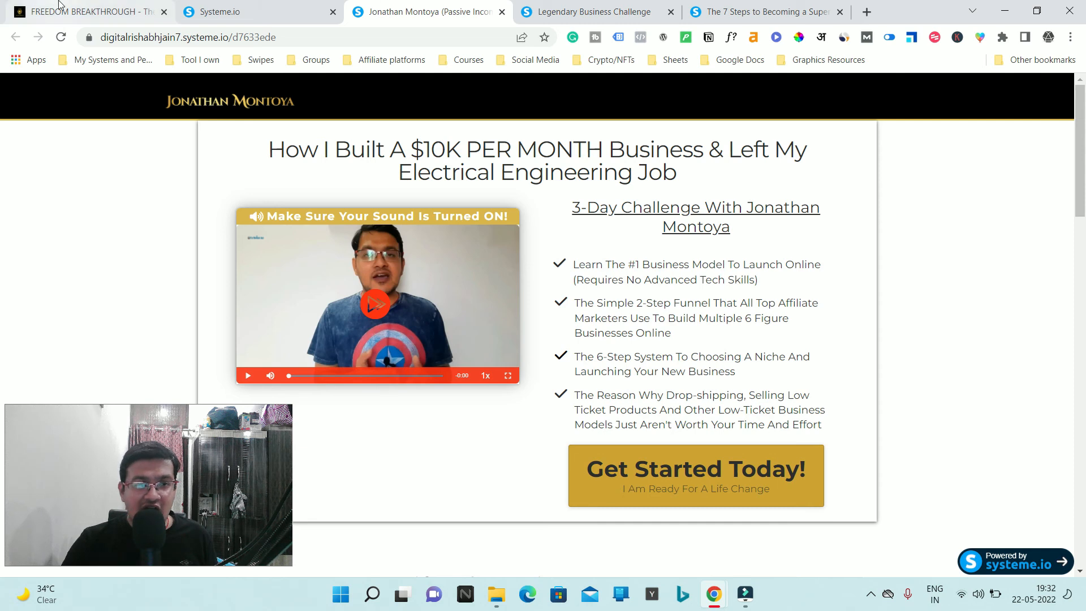
pyautogui.click(58, 4)
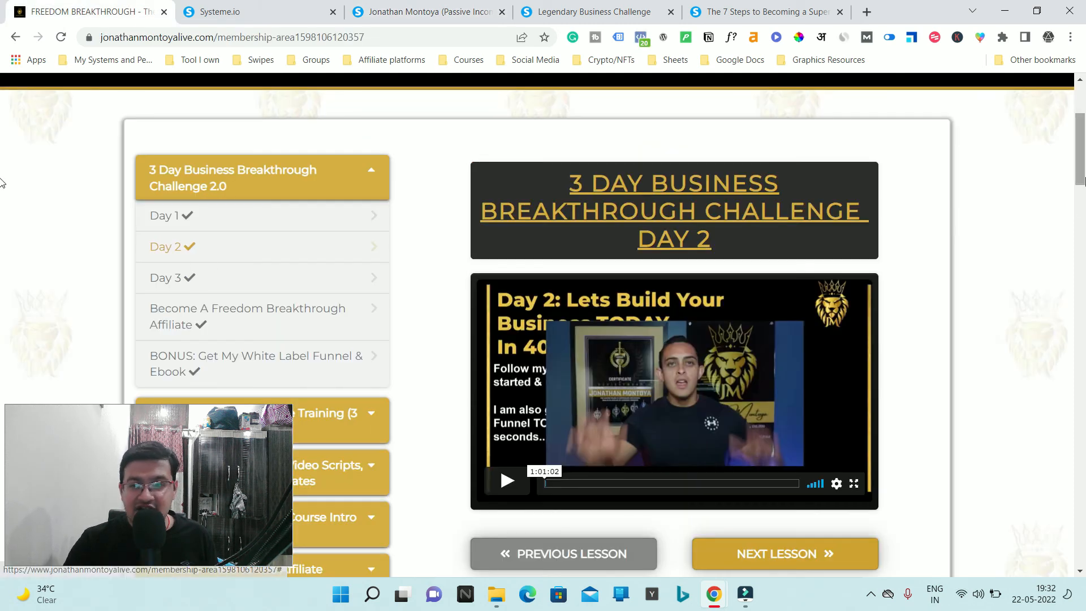
pyautogui.scroll(-13, 2, 182)
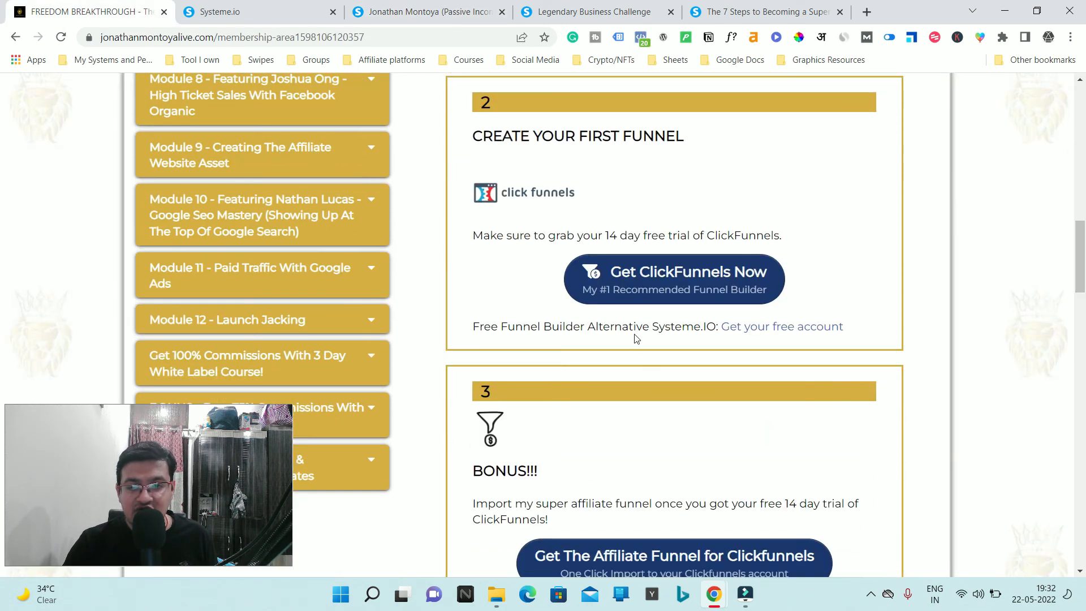
pyautogui.moveTo(1081, 264); pyautogui.dragTo(1071, 243)
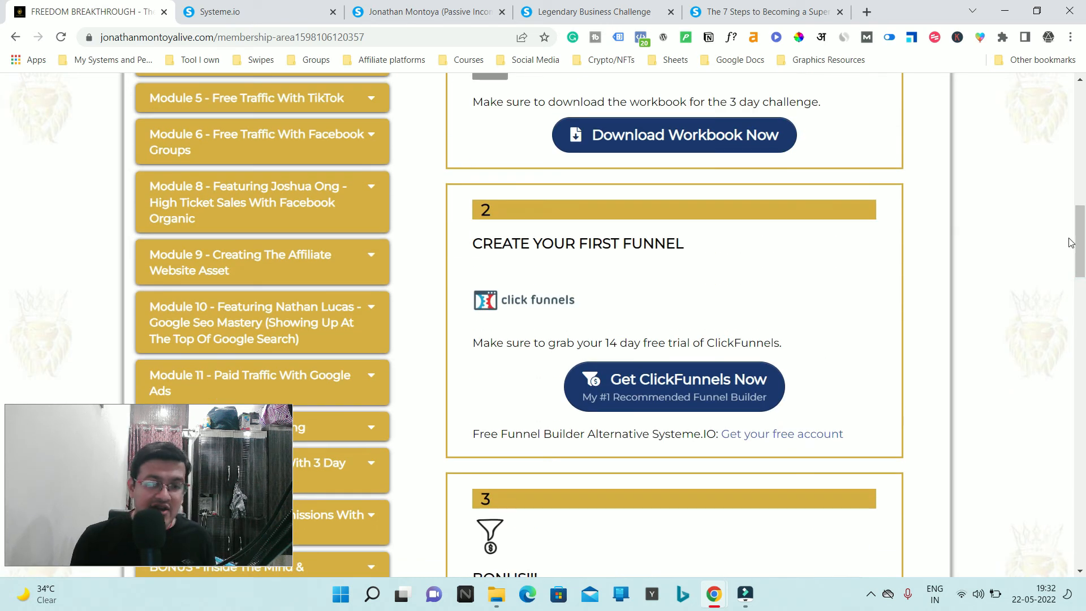